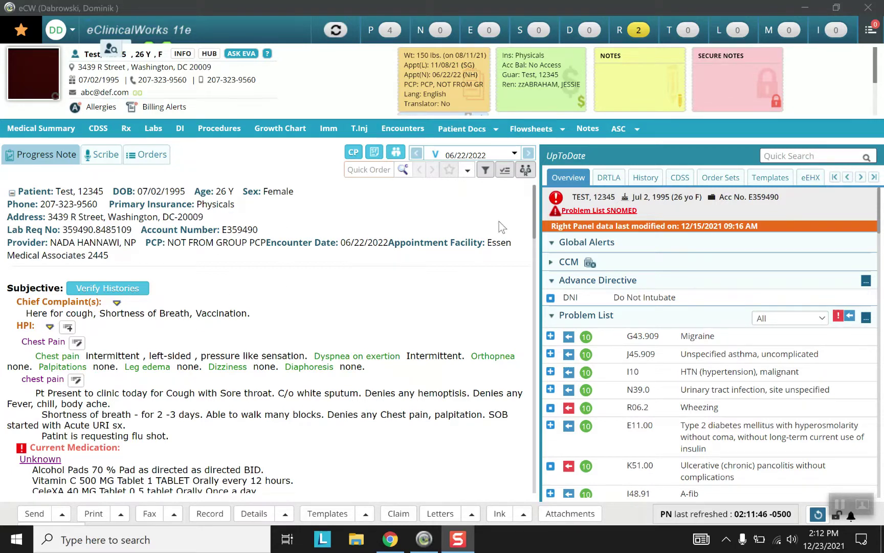
# Scroll to the bottom of the progress note and open the Preventive Medicine section for editing.
pyautogui.scroll(-1, 537, 232)
pyautogui.moveTo(537, 233); pyautogui.dragTo(526, 453)
pyautogui.scroll(-1, 521, 442)
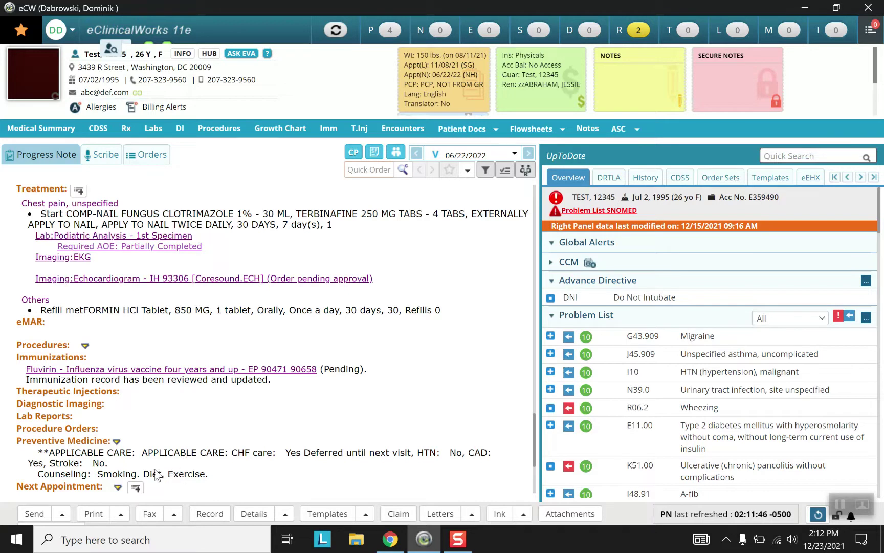
pyautogui.click(83, 443)
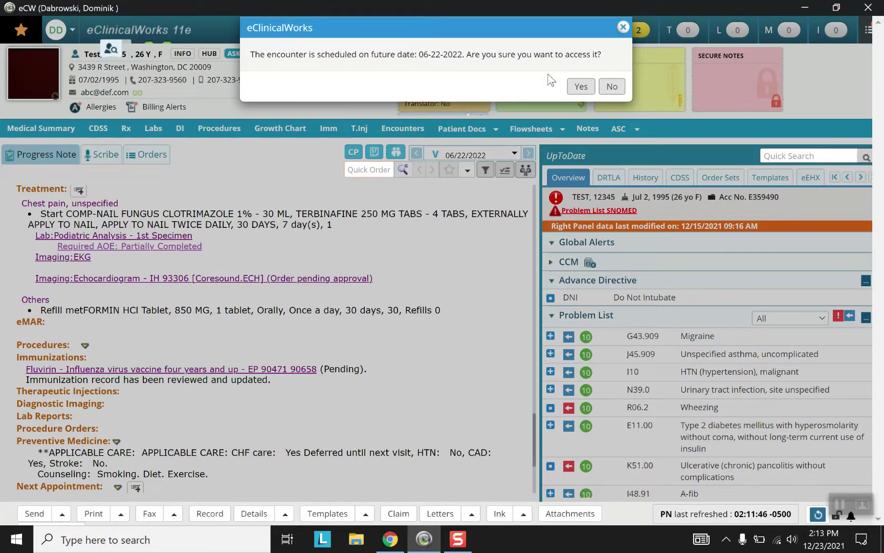
# Confirm access to the 06-22-2022 encounter and open the Applicable Care notes for editing.
pyautogui.click(581, 88)
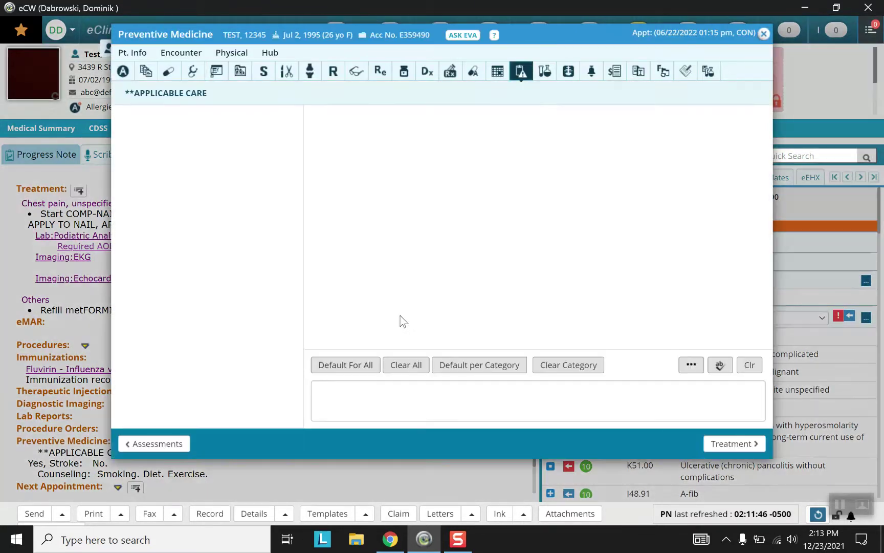
pyautogui.click(519, 75)
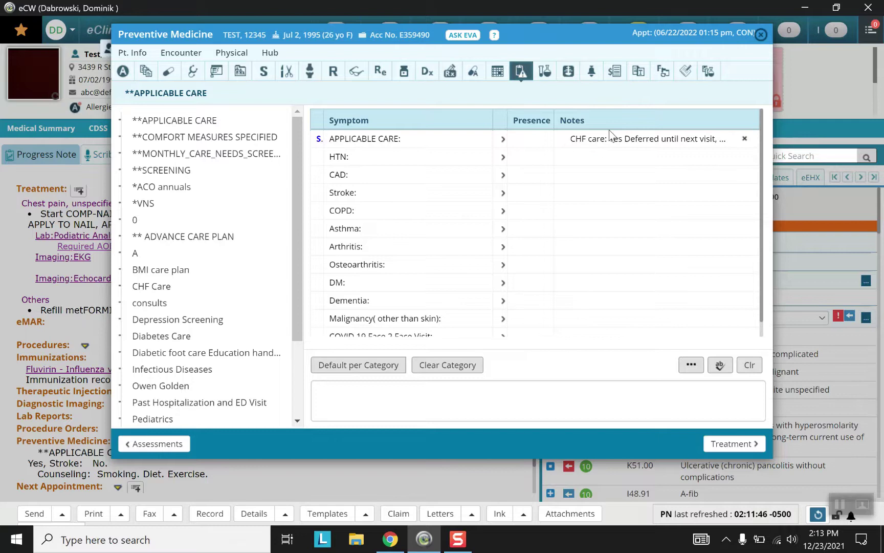
pyautogui.click(622, 140)
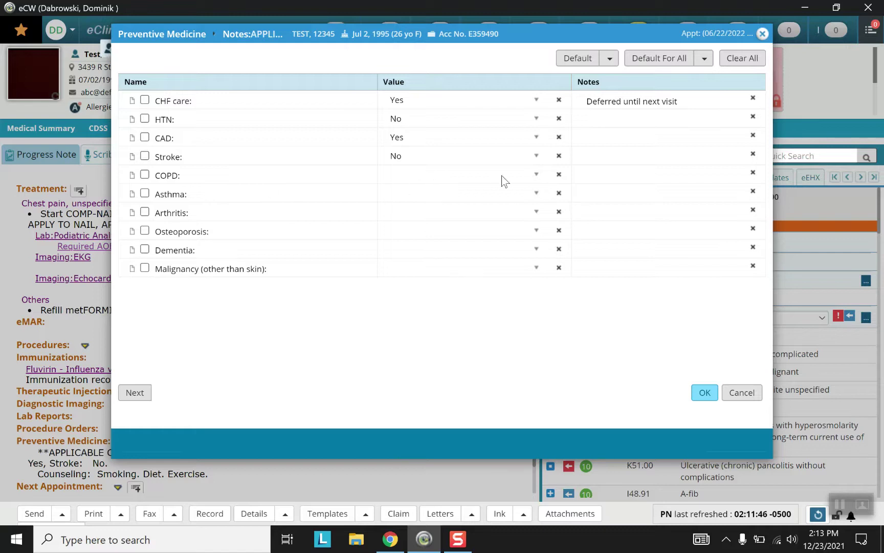
# Choose Yes for COPD and No for Asthma, then start a note on Asthma.
pyautogui.click(536, 176)
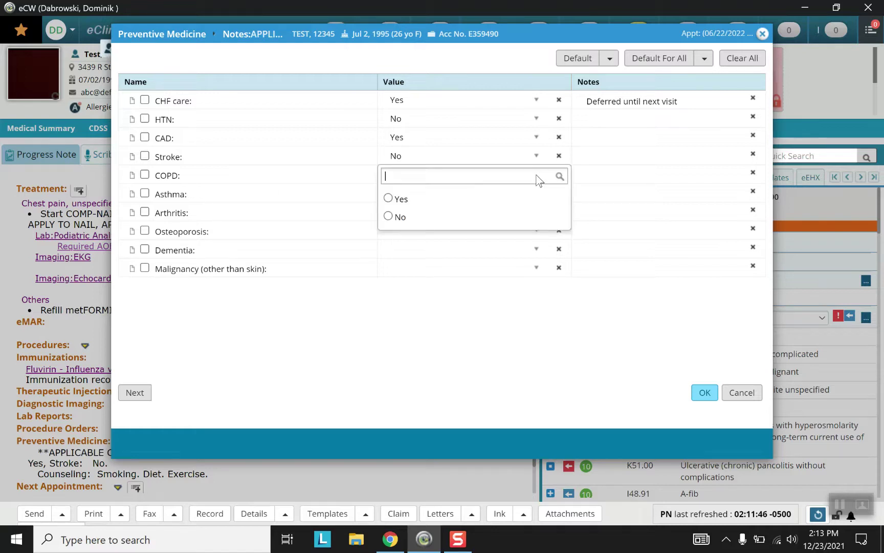
pyautogui.click(393, 198)
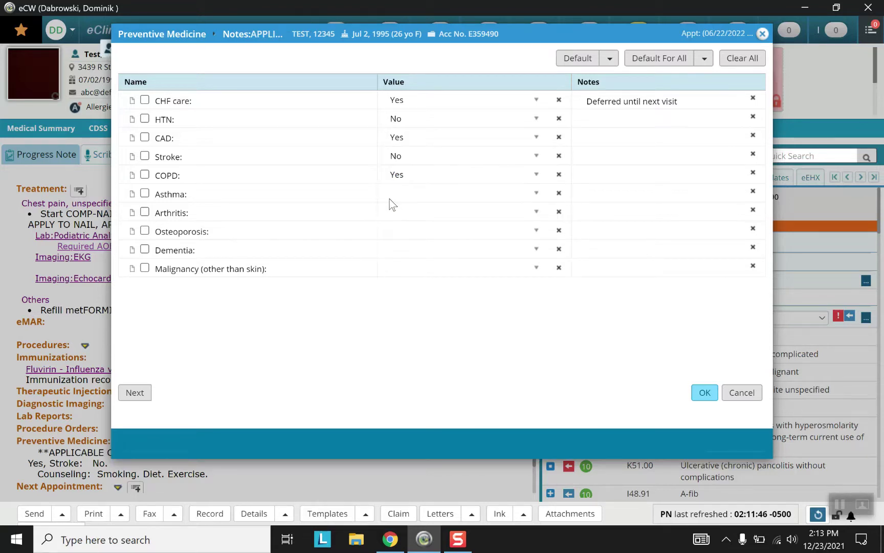
pyautogui.click(536, 196)
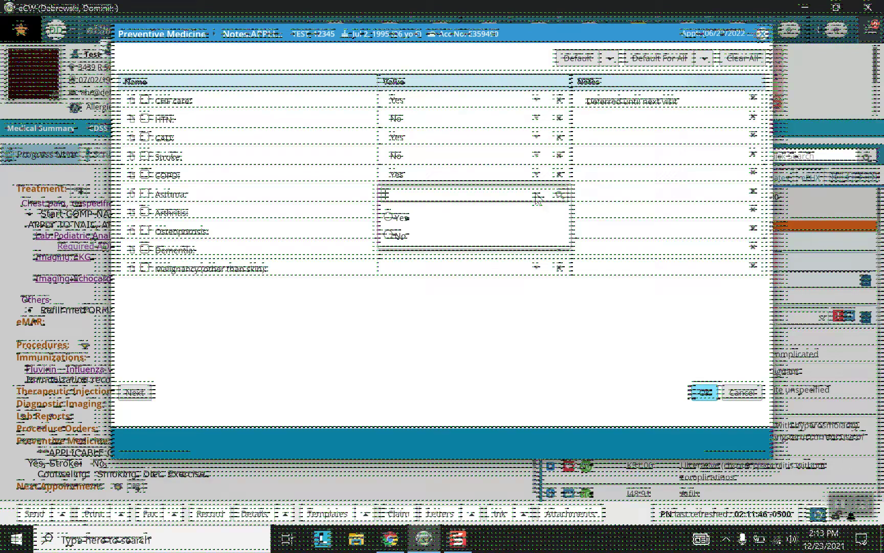
pyautogui.click(388, 236)
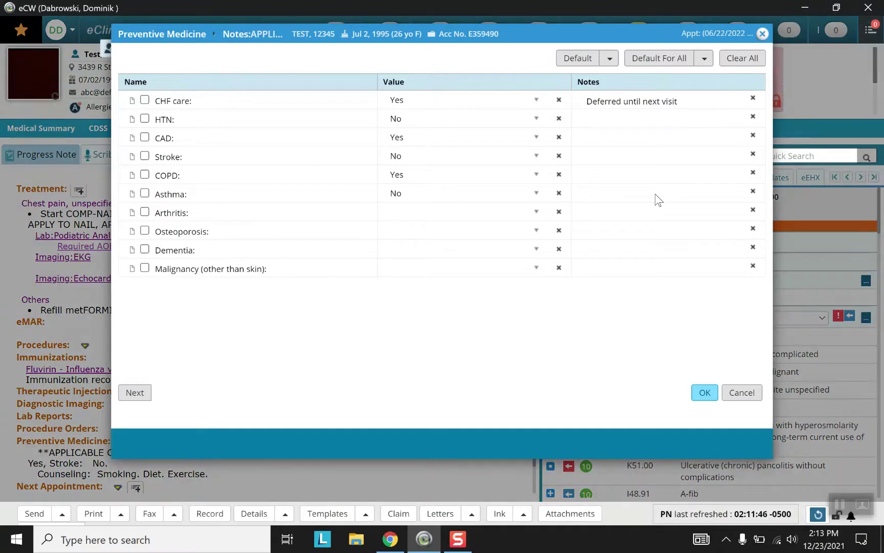
pyautogui.click(656, 195)
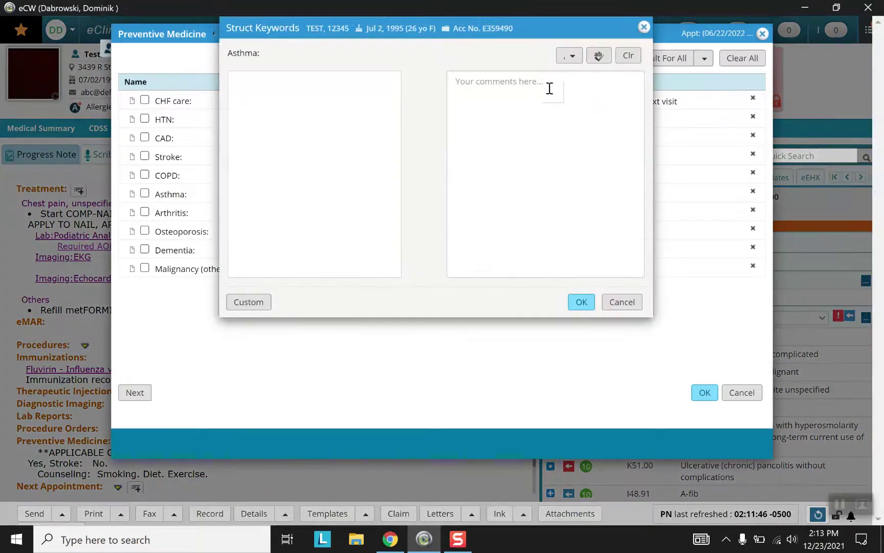
# Add the comment 'Patient denies he has asthma anymore' to Asthma and save the applicable care values.
pyautogui.click(550, 88)
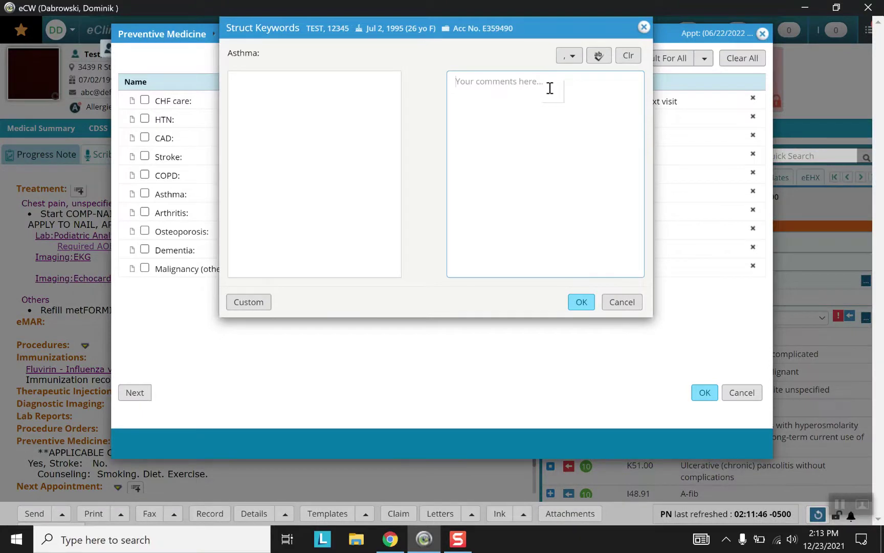
pyautogui.write('Patient denies he has asthma anymore.')
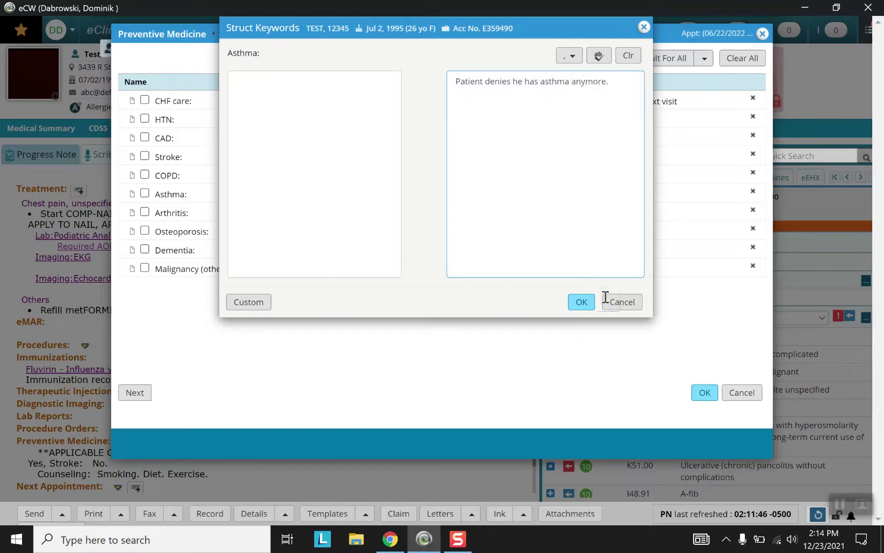
pyautogui.click(583, 303)
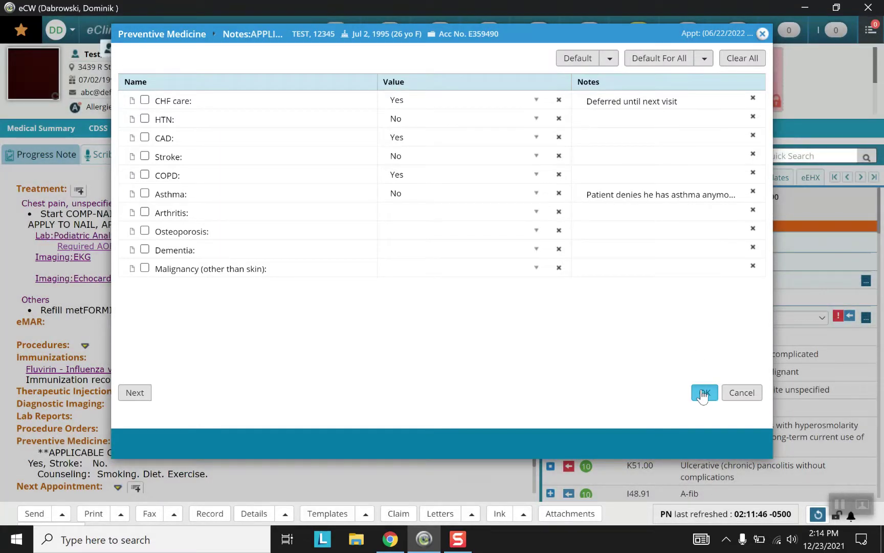
pyautogui.click(704, 392)
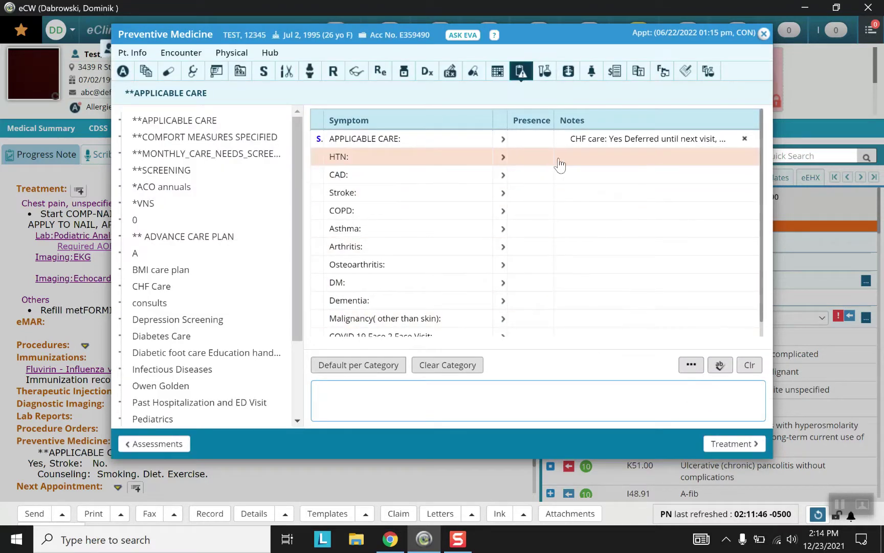
# Record Yes for HTN in its Notes options and save the entry.
pyautogui.click(595, 160)
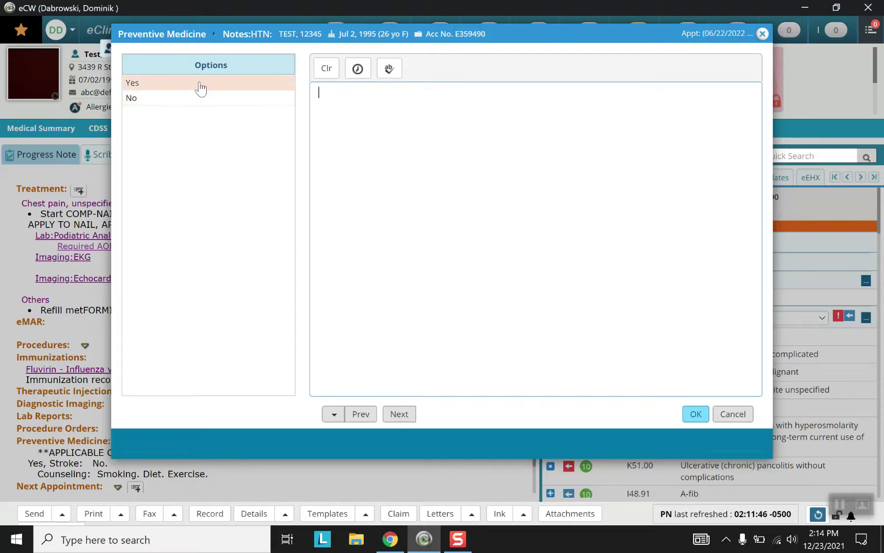
pyautogui.click(136, 85)
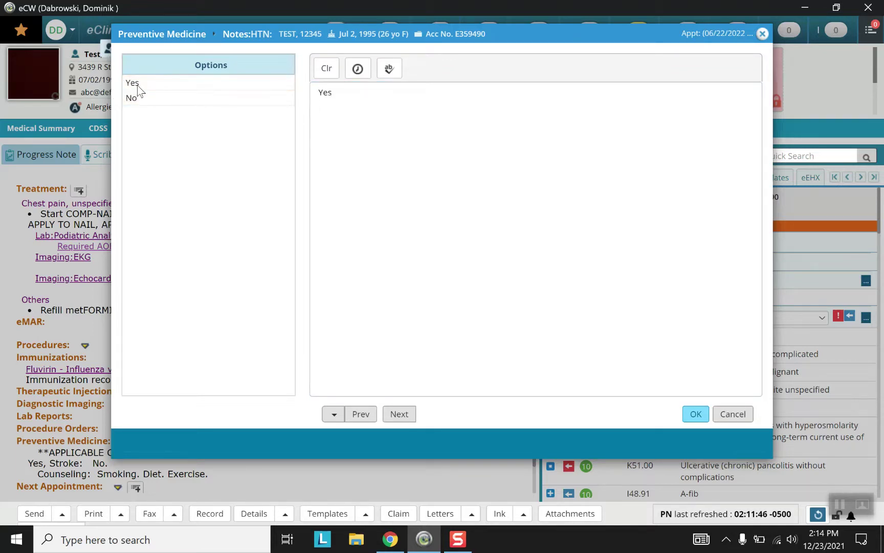
pyautogui.click(692, 416)
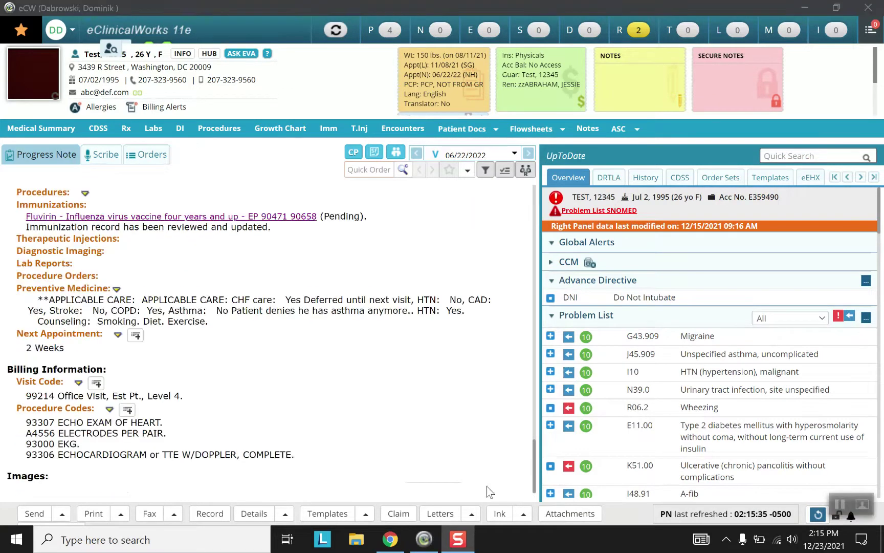
# Reopen the progress note's Preventive Medicine section for editing.
pyautogui.click(72, 293)
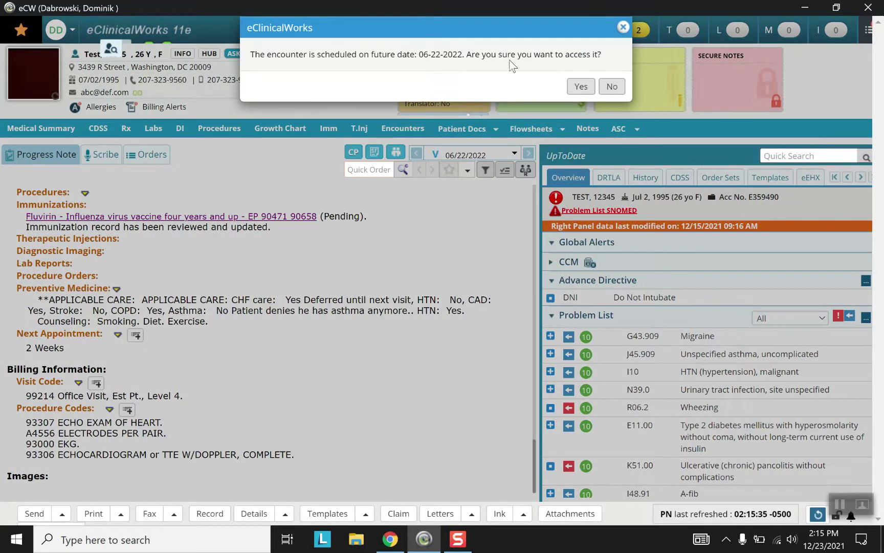
# Confirm the future-date prompt, check Mental Status items, then show the Infectious Disease counseling items.
pyautogui.click(574, 86)
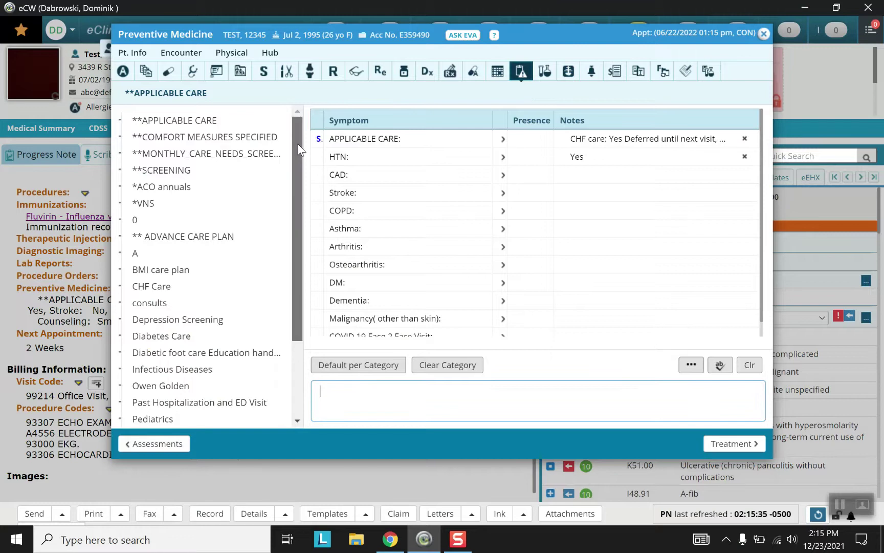
pyautogui.scroll(-4, 289, 241)
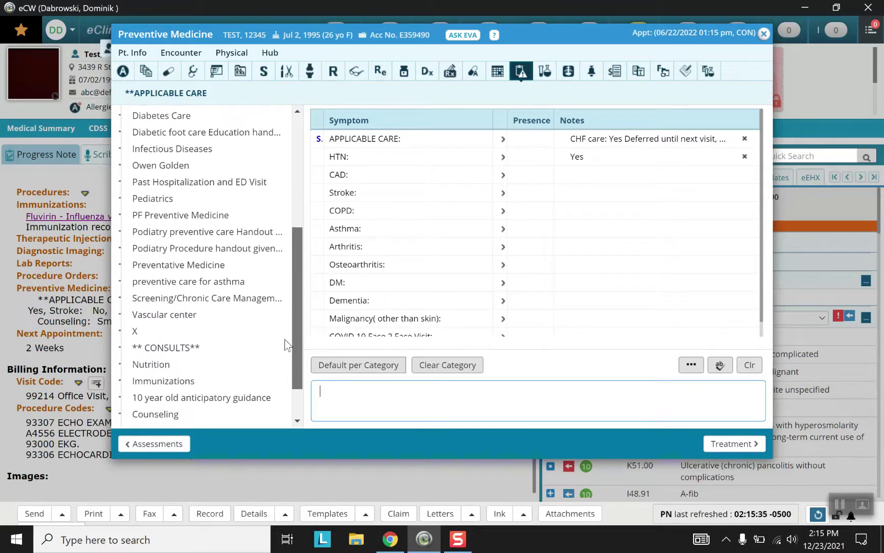
pyautogui.scroll(-2, 287, 345)
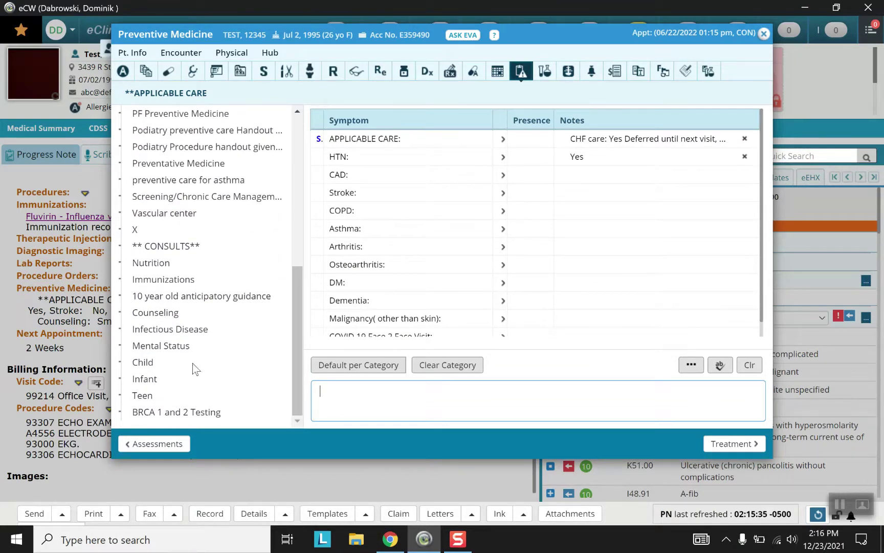
pyautogui.click(169, 348)
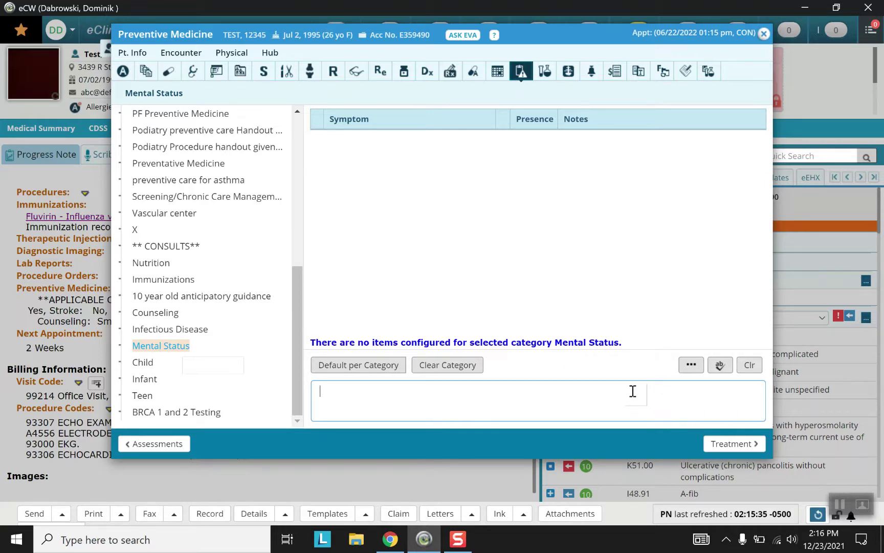
pyautogui.click(182, 330)
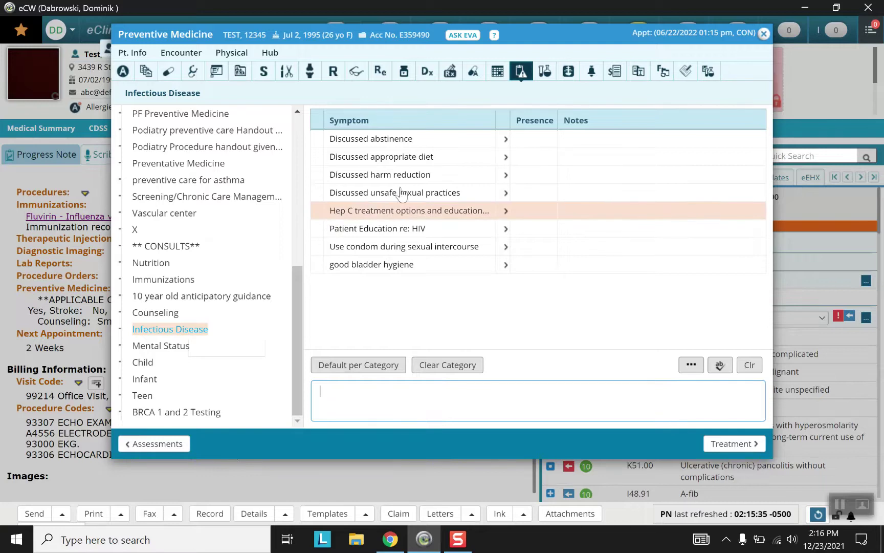
# Note 'Does not apply' for Discussed abstinence and 'Ketogenic diet' for Discussed appropriate diet, then save.
pyautogui.click(582, 144)
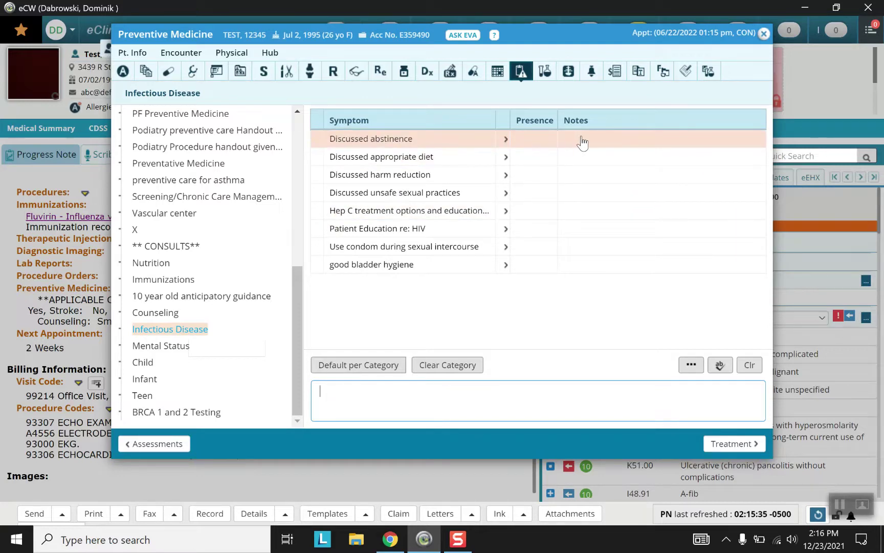
pyautogui.click(581, 136)
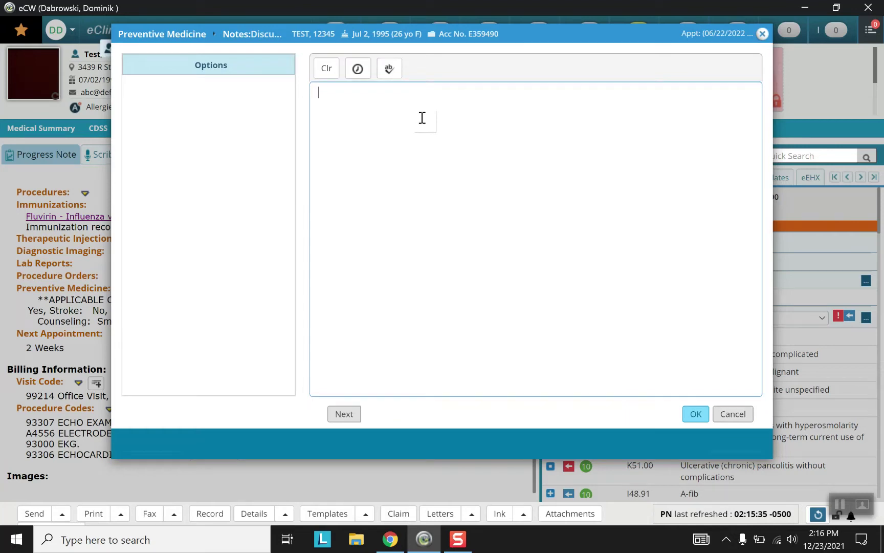
pyautogui.write('Does not apply')
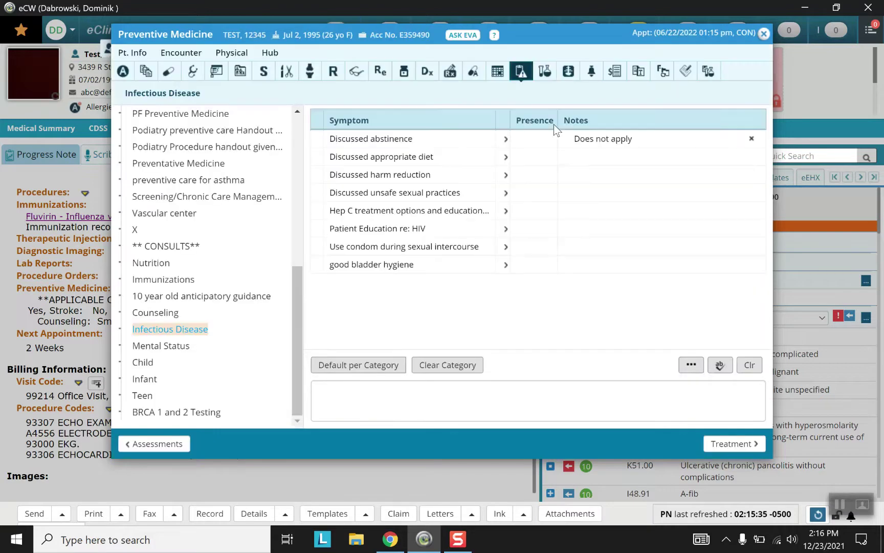
pyautogui.click(602, 161)
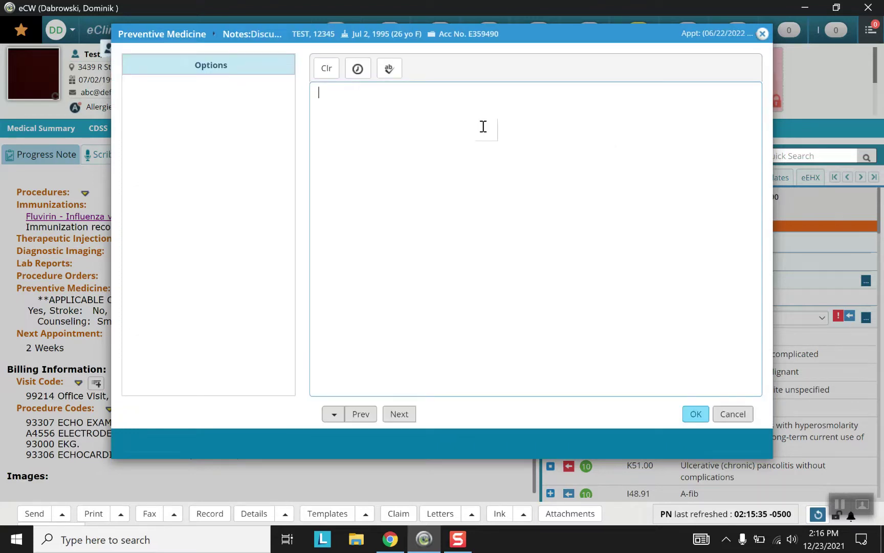
pyautogui.write('Ketogenic diet')
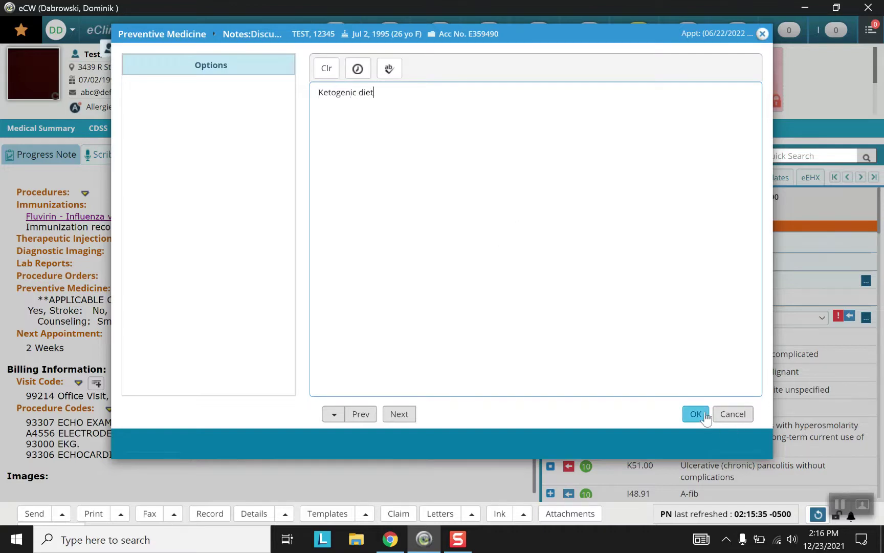
pyautogui.click(705, 415)
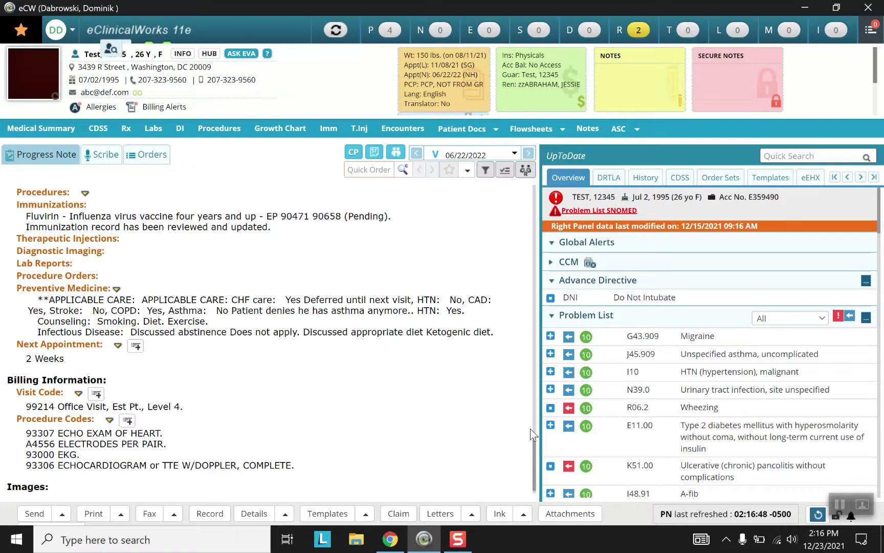
pyautogui.scroll(3, 258, 333)
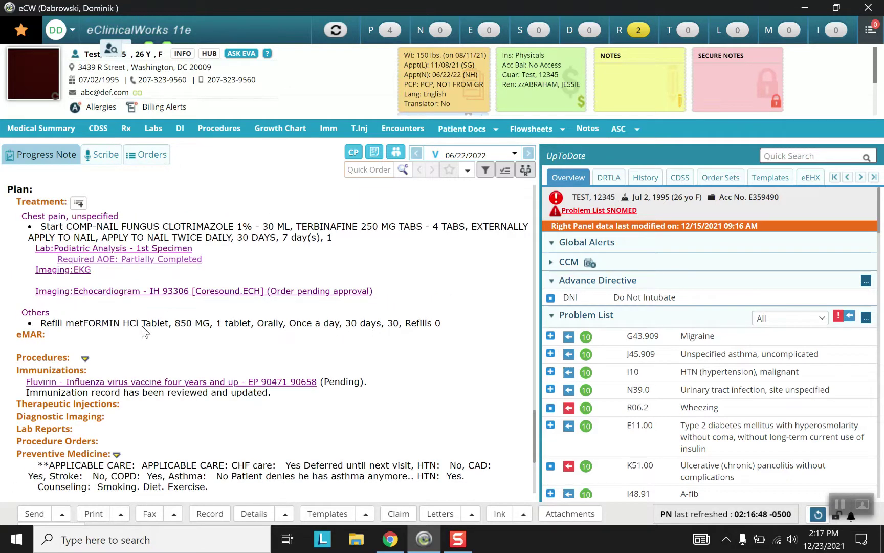
pyautogui.scroll(-3, 146, 343)
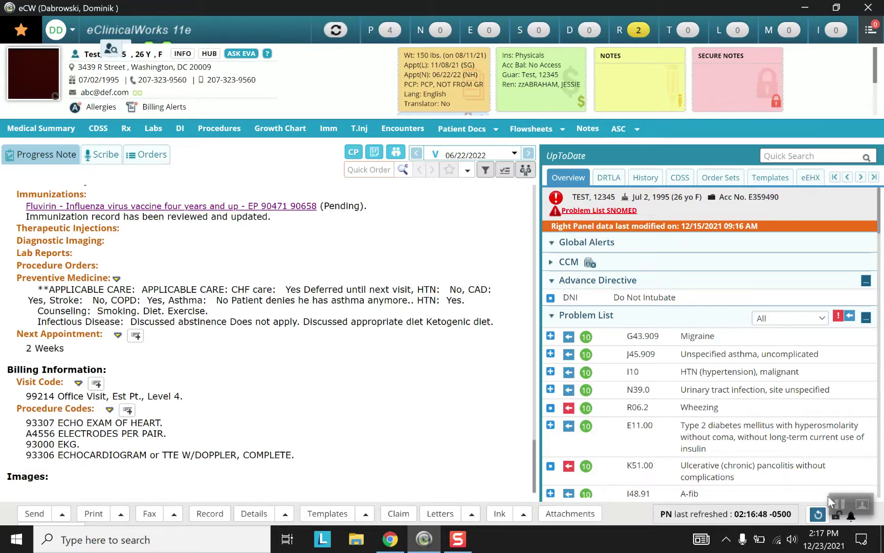
pyautogui.click(863, 504)
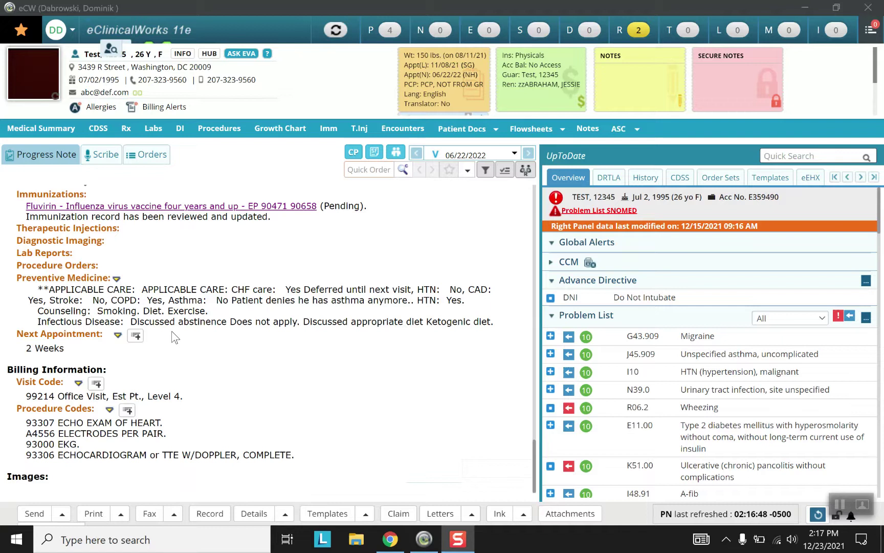
pyautogui.click(116, 280)
# Select the Counseling entry from the 06/21/2021 encounter in Recent Encounters and merge it.
pyautogui.click(117, 280)
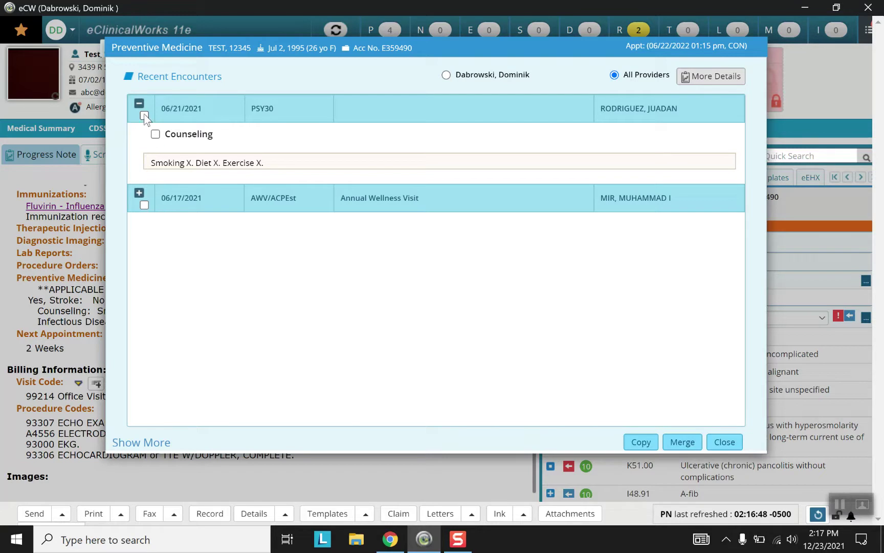
pyautogui.click(155, 134)
pyautogui.click(145, 116)
pyautogui.click(680, 443)
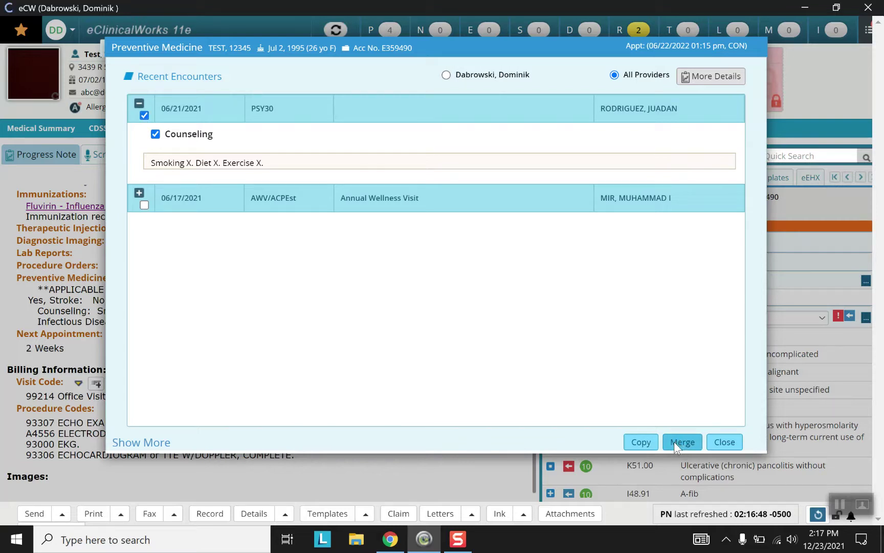